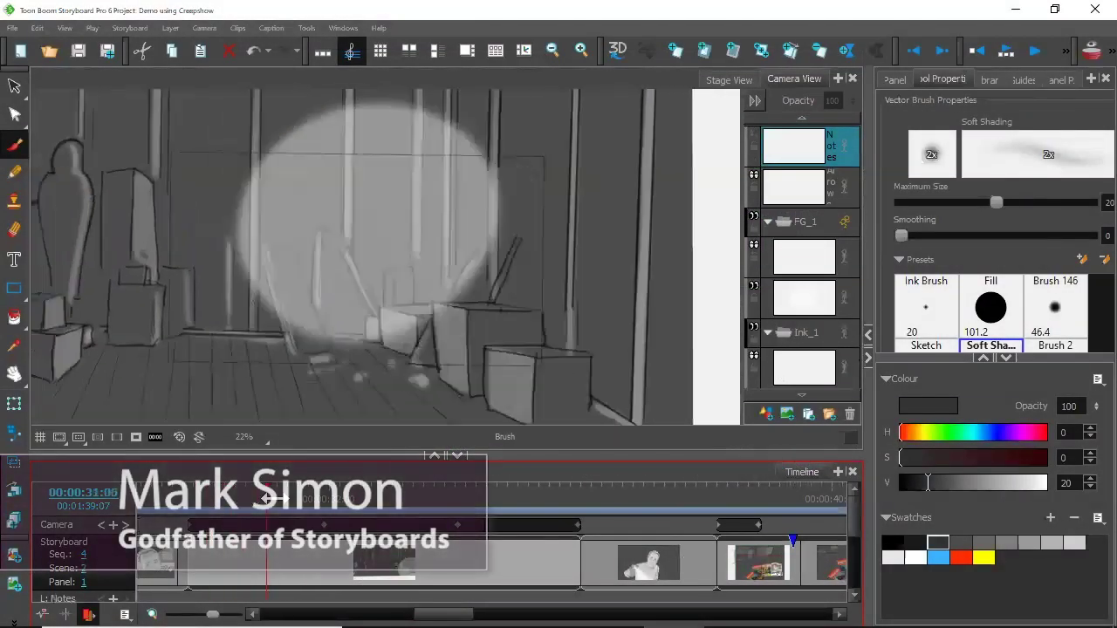
# Preview the spotlight move, then trim its panel's right edge so the storyboard totals 01:34:04.
pyautogui.moveTo(447, 503)
pyautogui.mouseDown()
pyautogui.moveTo(819, 504)
pyautogui.moveTo(202, 528)
pyautogui.mouseUp()
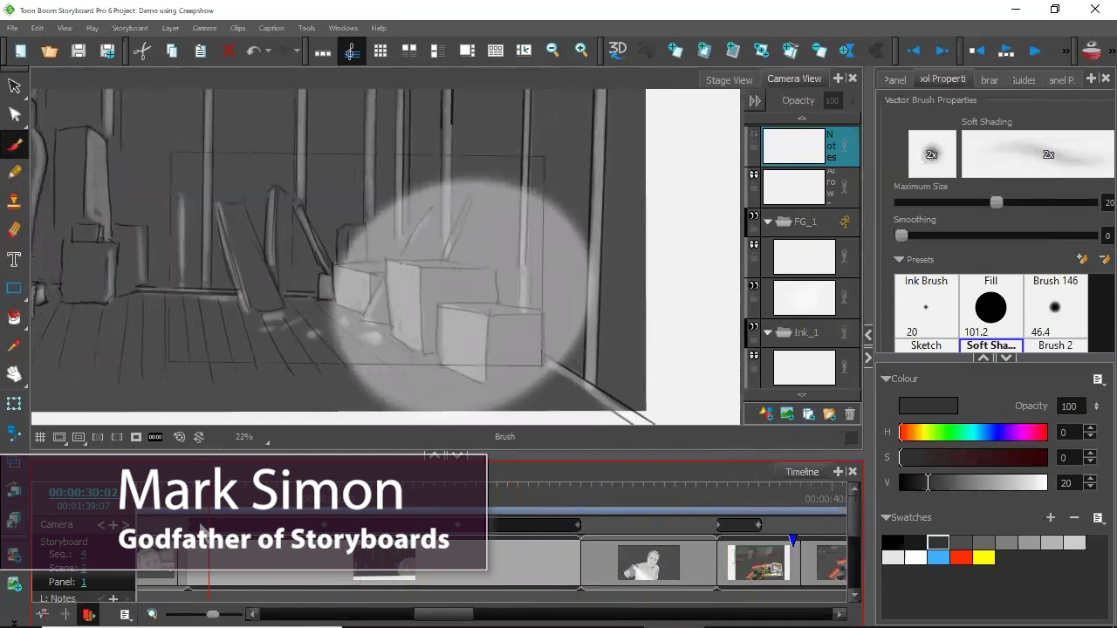
pyautogui.moveTo(210, 498)
pyautogui.mouseDown()
pyautogui.moveTo(781, 497)
pyautogui.moveTo(359, 498)
pyautogui.mouseUp()
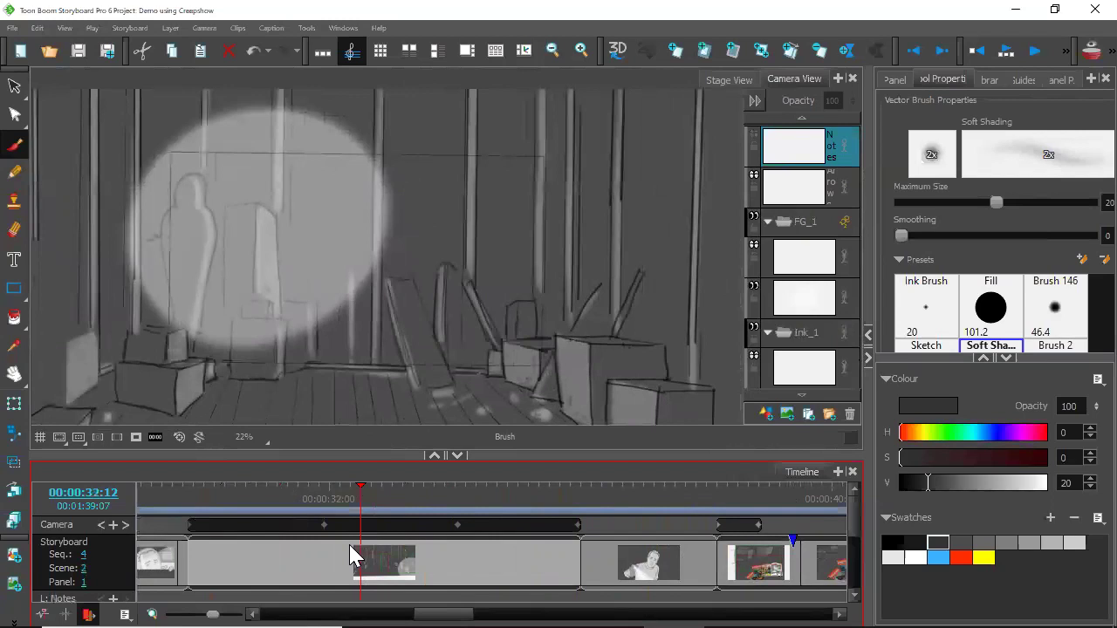
pyautogui.click(579, 559)
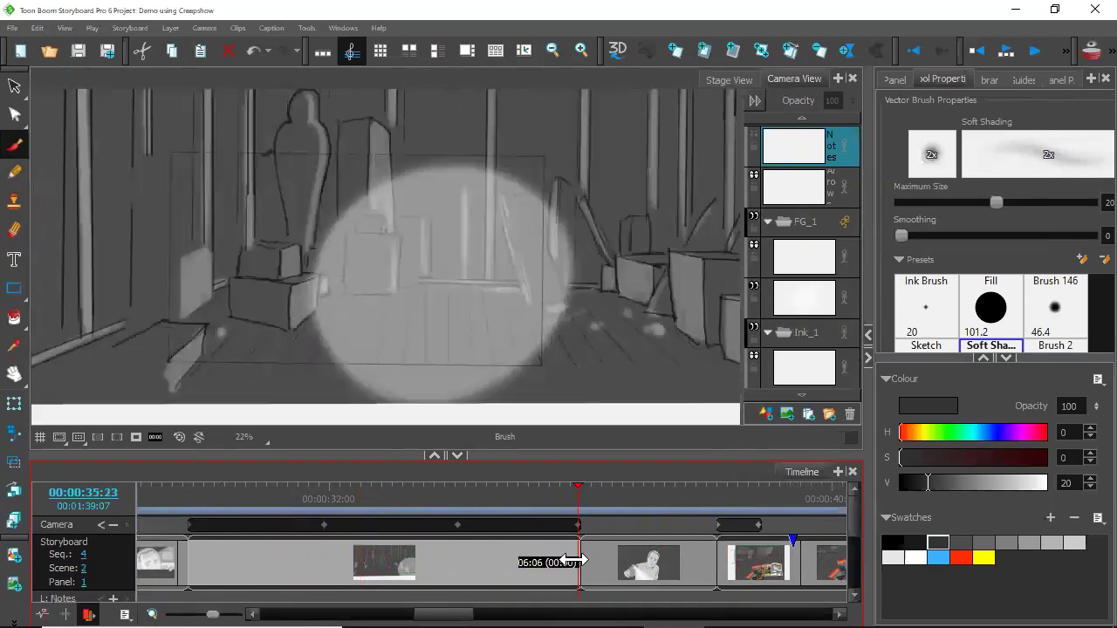
pyautogui.moveTo(578, 559); pyautogui.dragTo(255, 568)
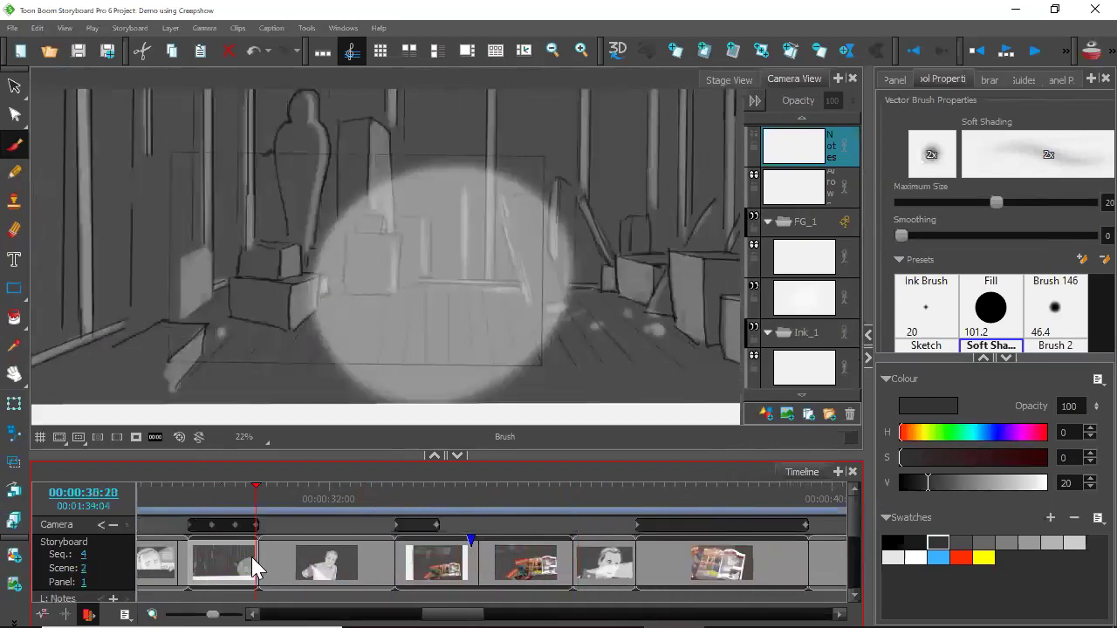